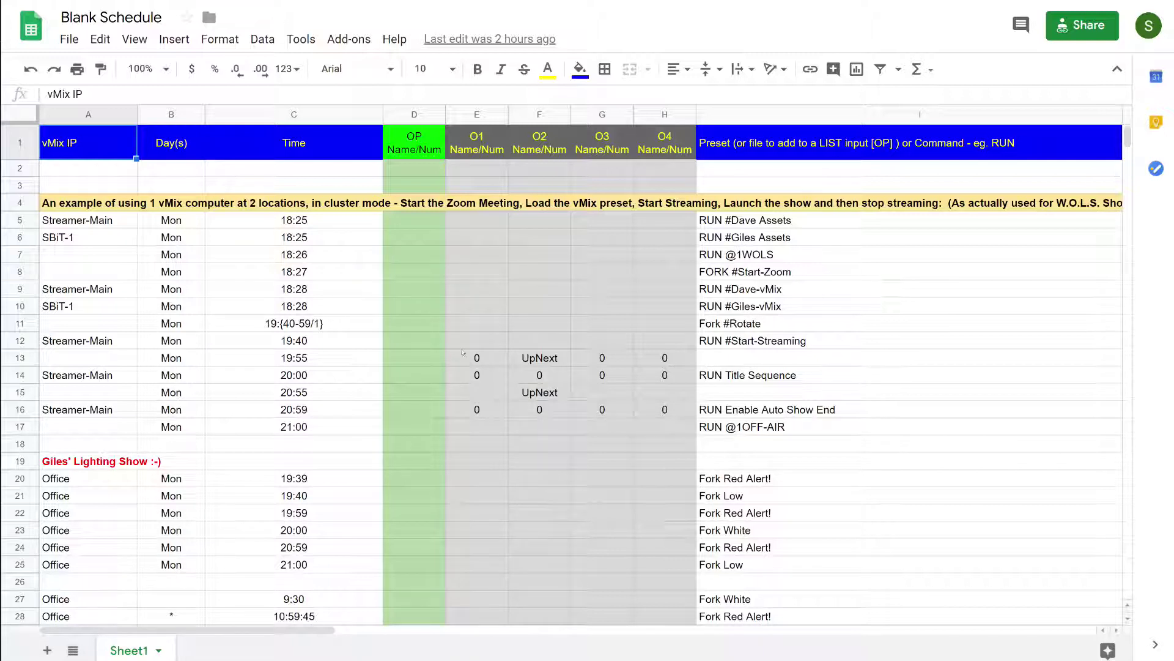
- Step along row 13 from the O1 overlay value past UpNext and O4 to the command cell
click(487, 361)
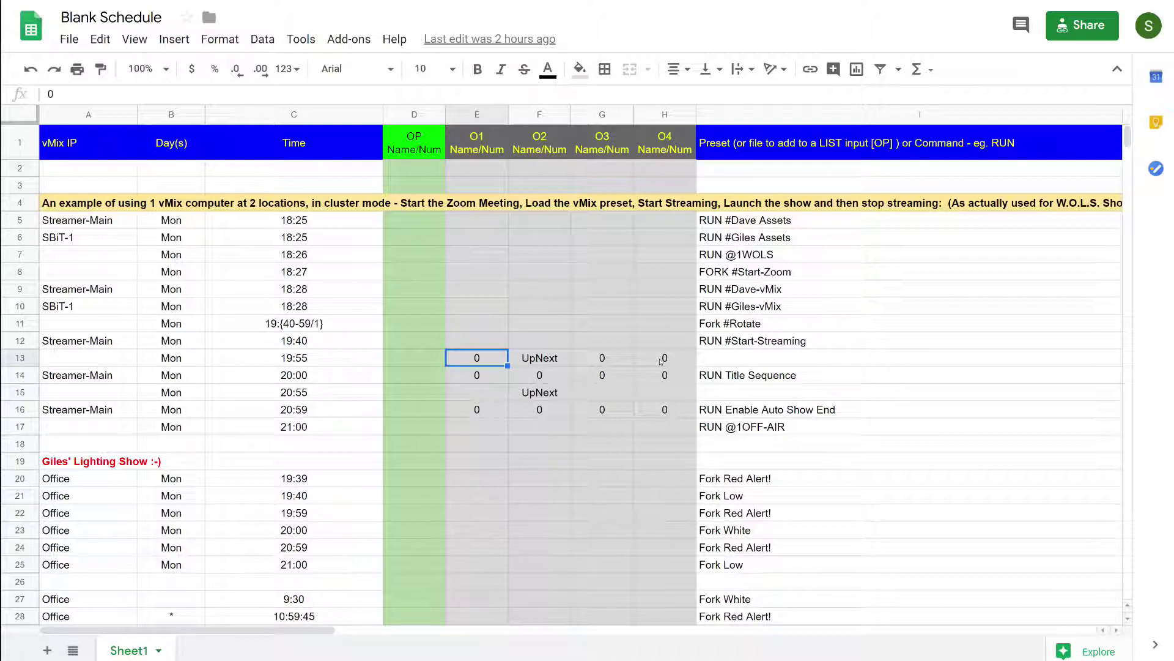
key(Right)
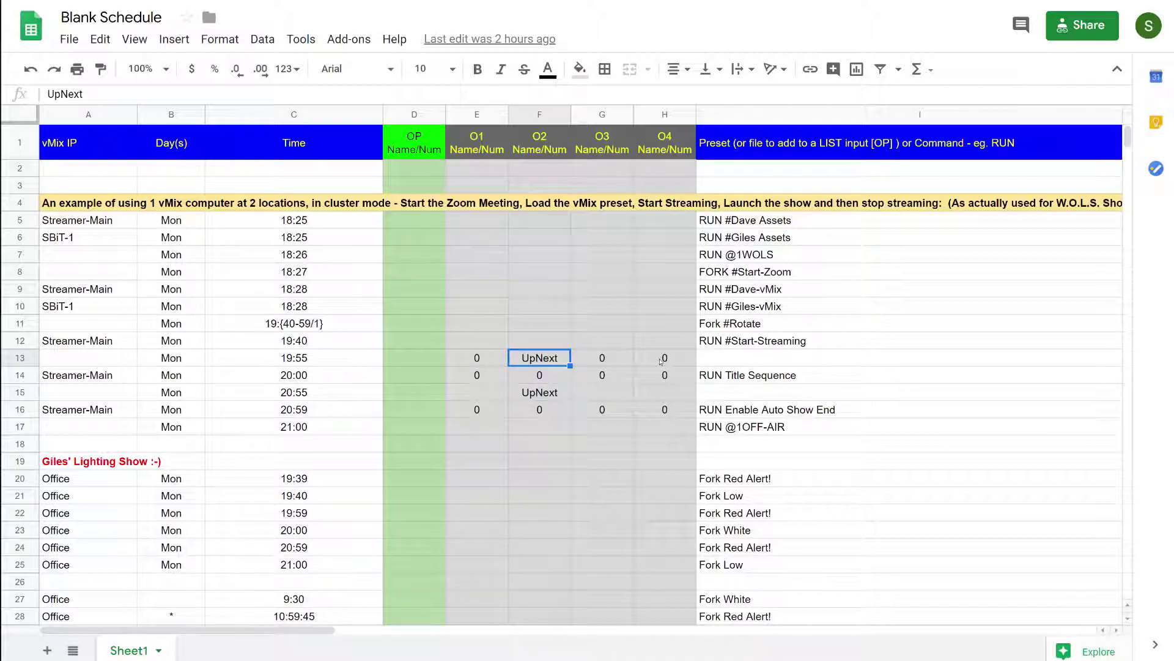
key(Left)
key(Left)
key(Left)
key(Left)
key(Right)
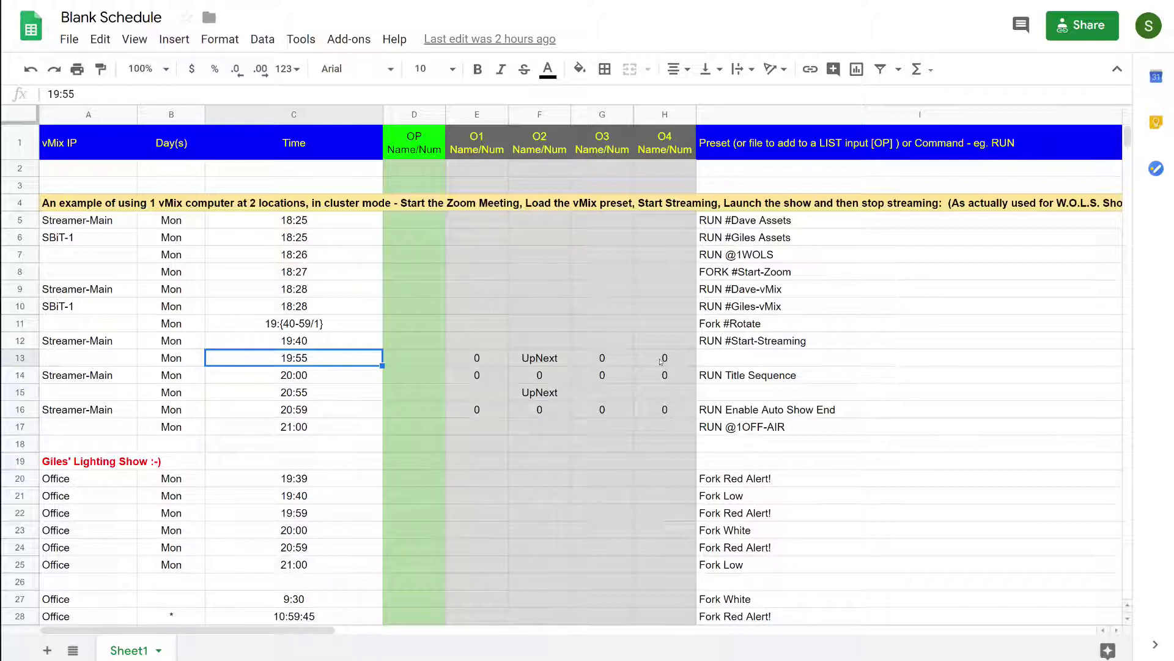
key(Right)
key(Right)
key(Right)
key(Right)
key(Right)
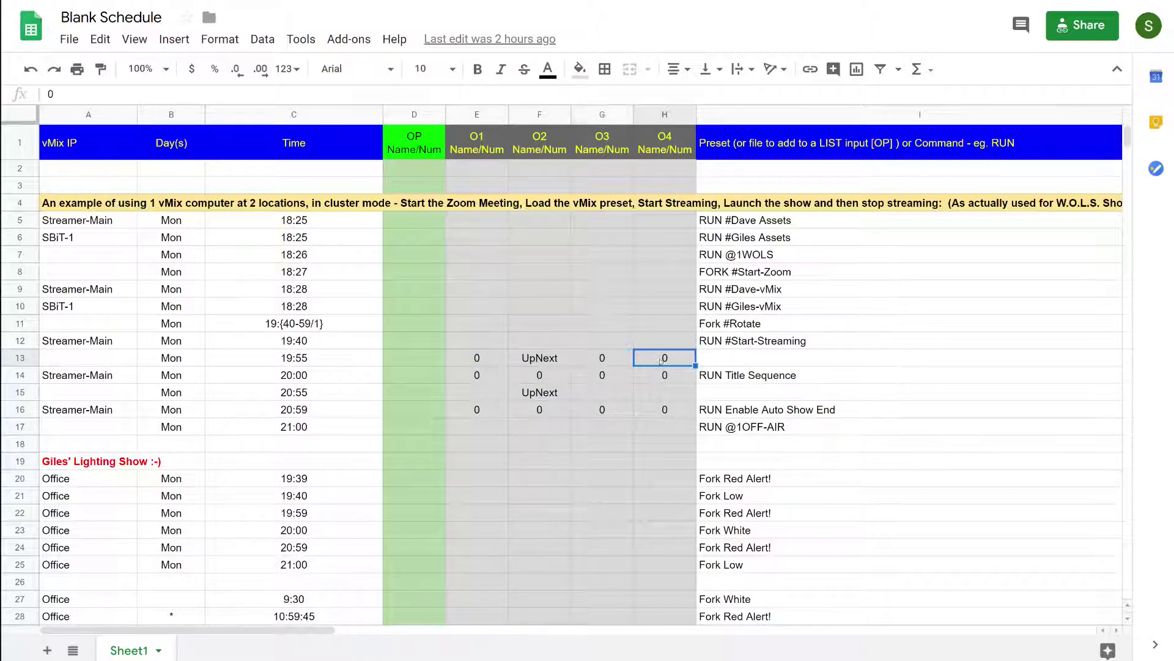
key(Right)
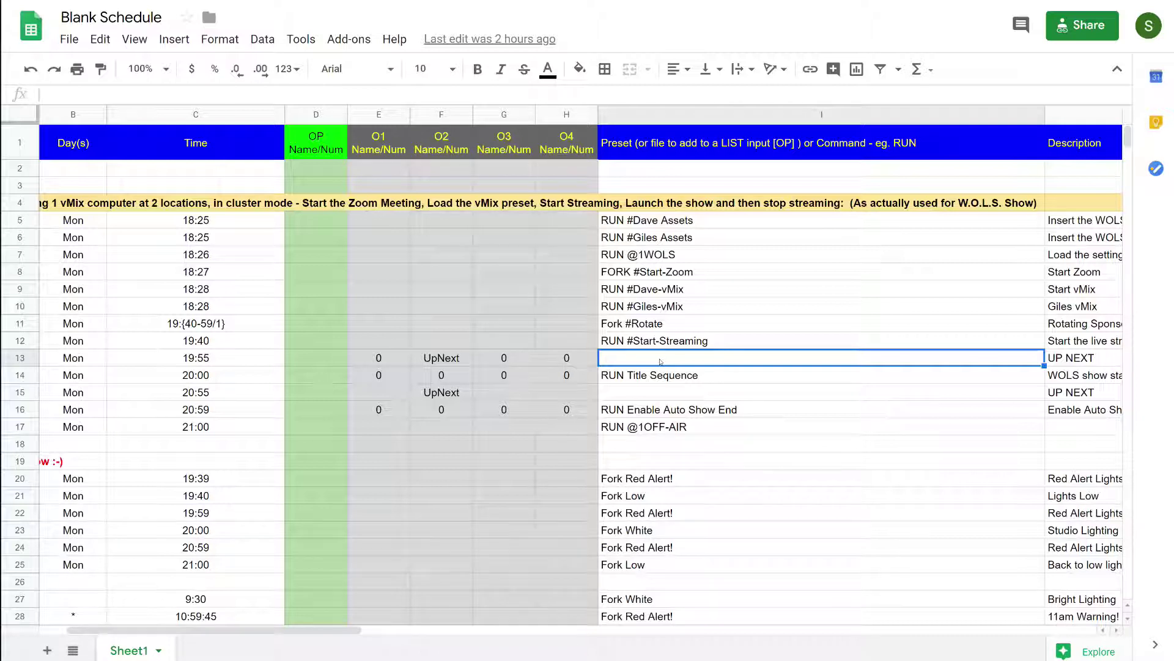
key(Up)
key(Up)
key(Up)
key(Up)
key(Up)
key(Up)
key(Up)
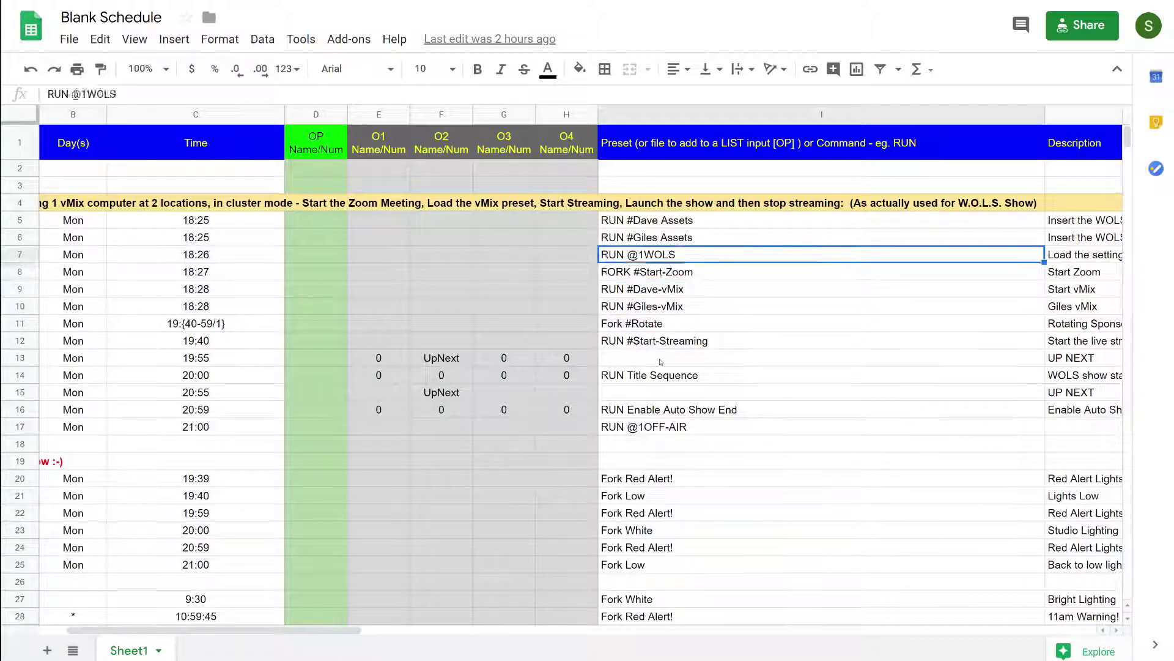
key(Up)
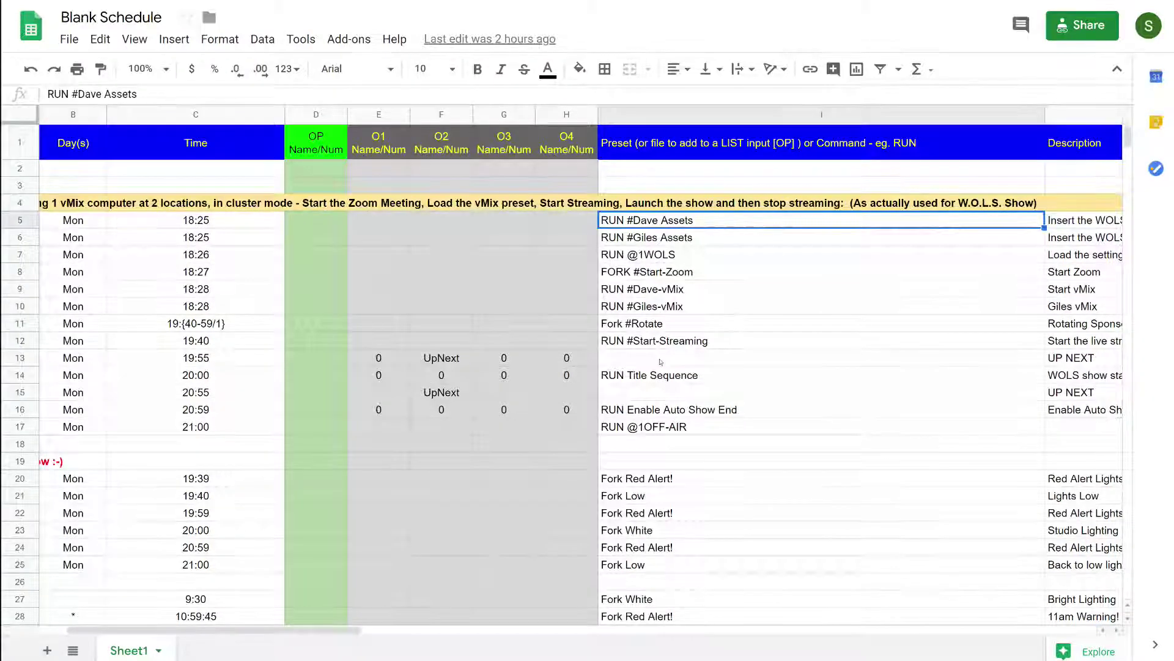
- Move to the Show Title column and step through its Pre-Show, World of Live Streaming and WOLS Post Show titles
key(Right)
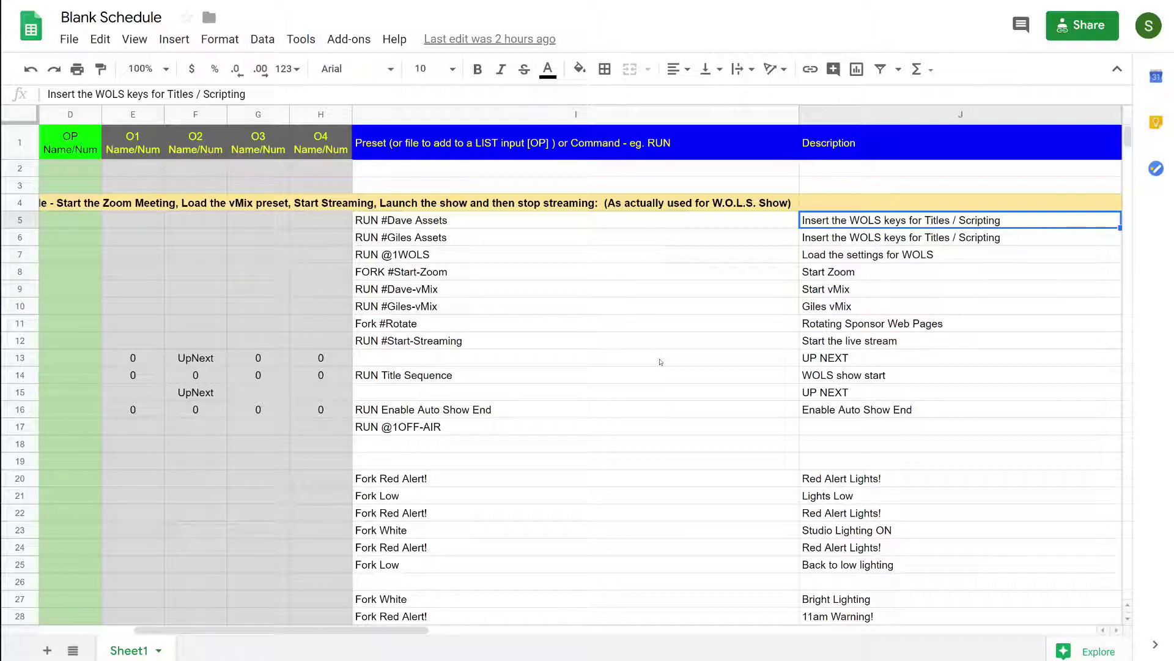
key(Right)
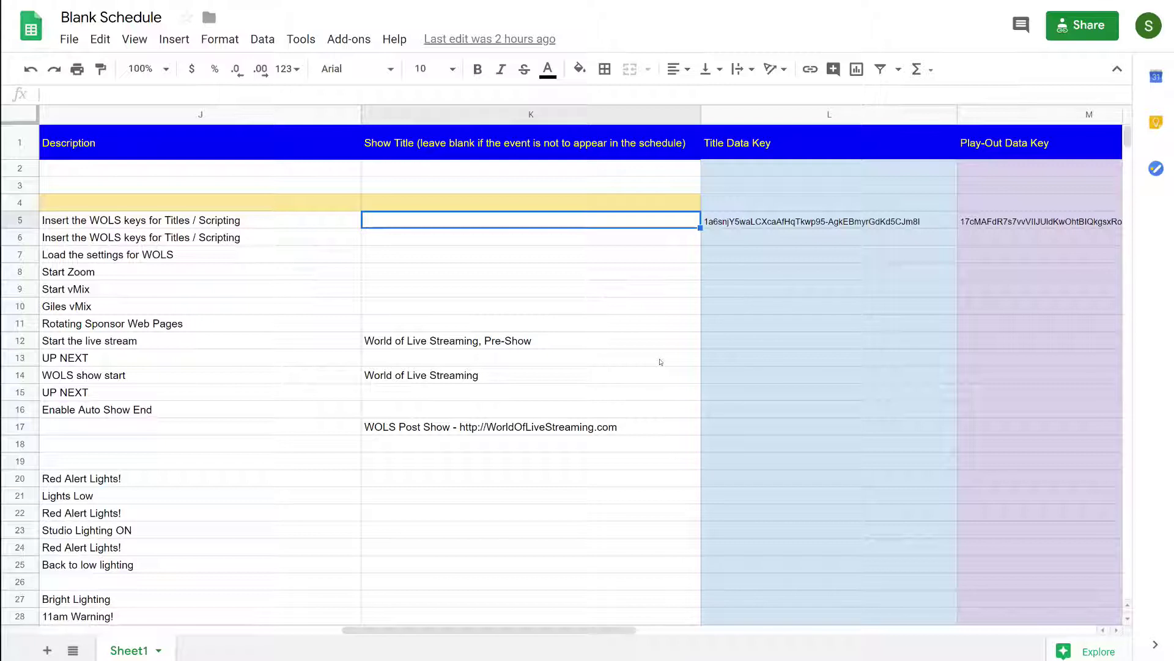
key(Down)
key(Down)
key(Down)
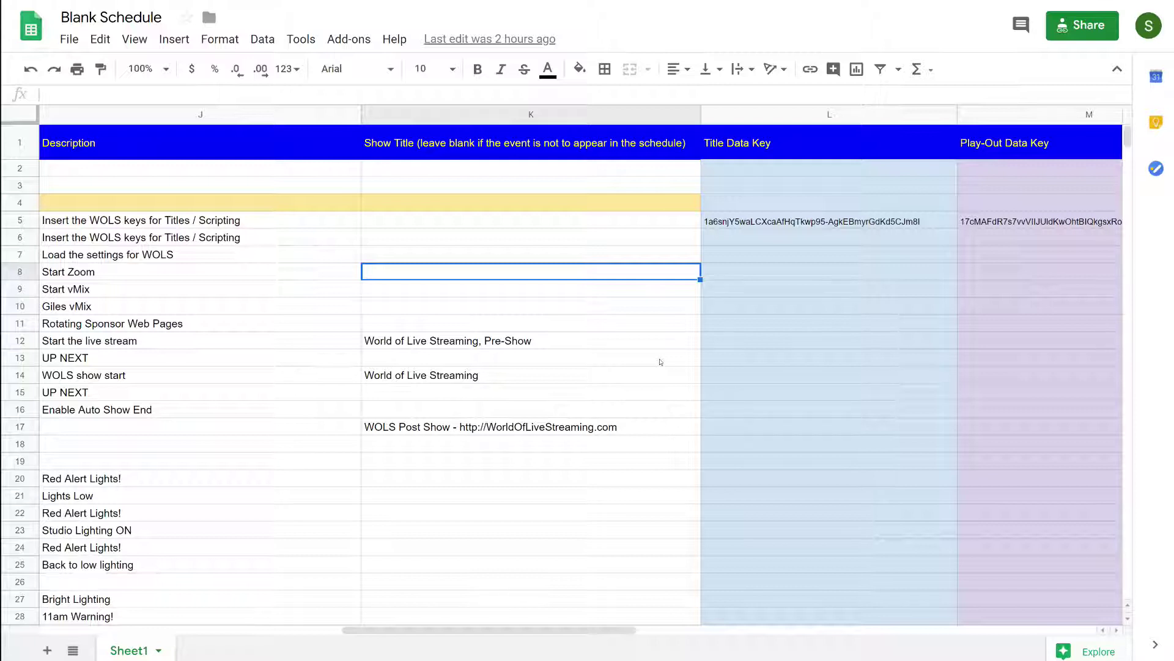
key(Down)
key(Down)
key(Down)
key(Down)
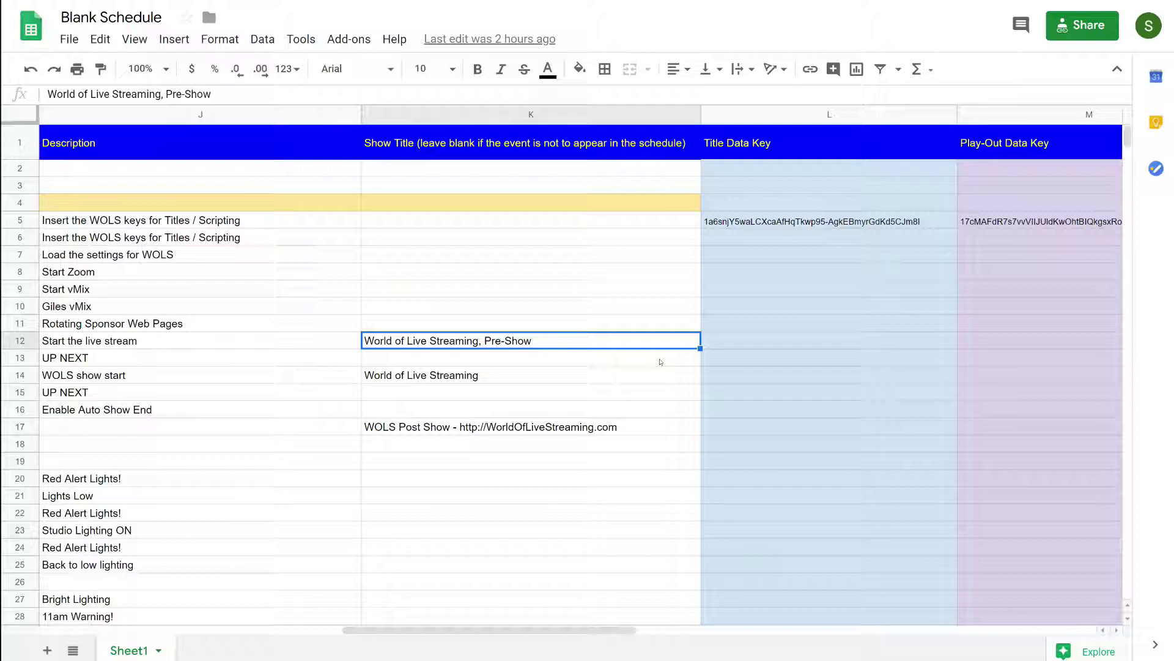
key(Down)
key(Down)
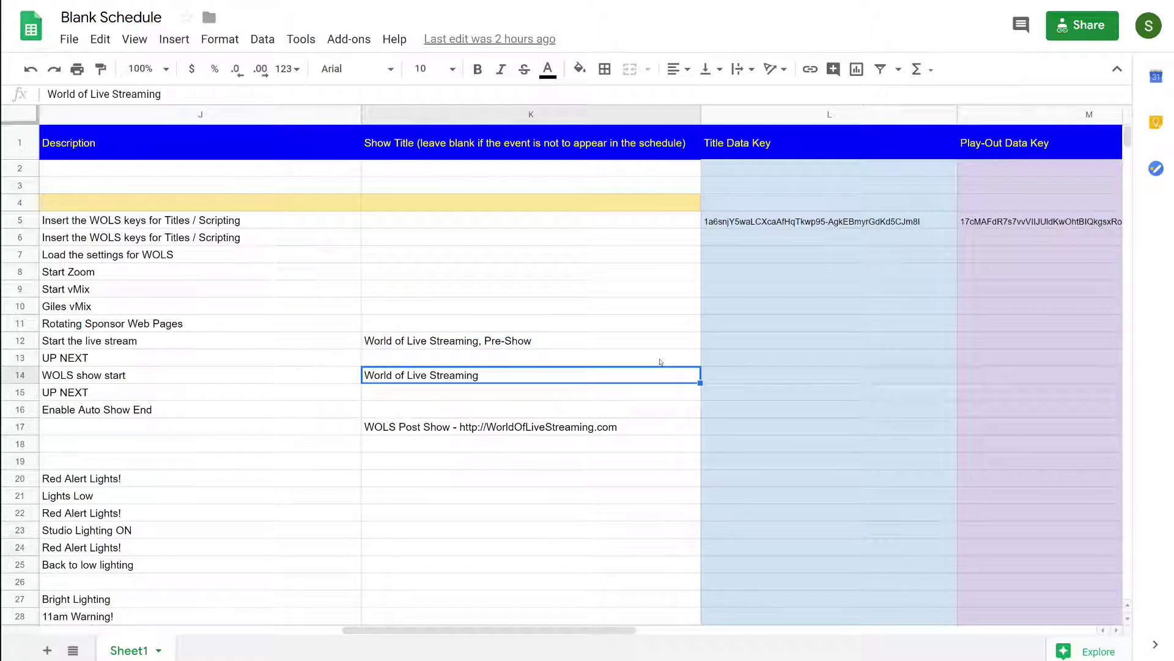
key(Down)
key(Down)
key(Down)
key(Down)
key(Up)
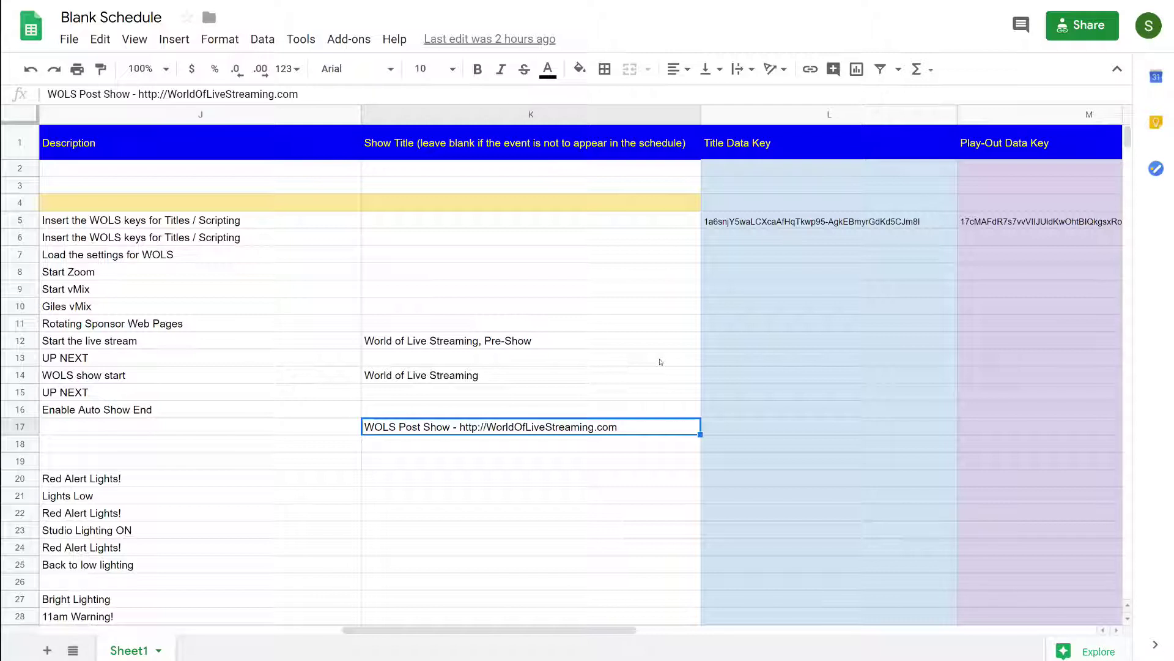
key(Up)
key(Up)
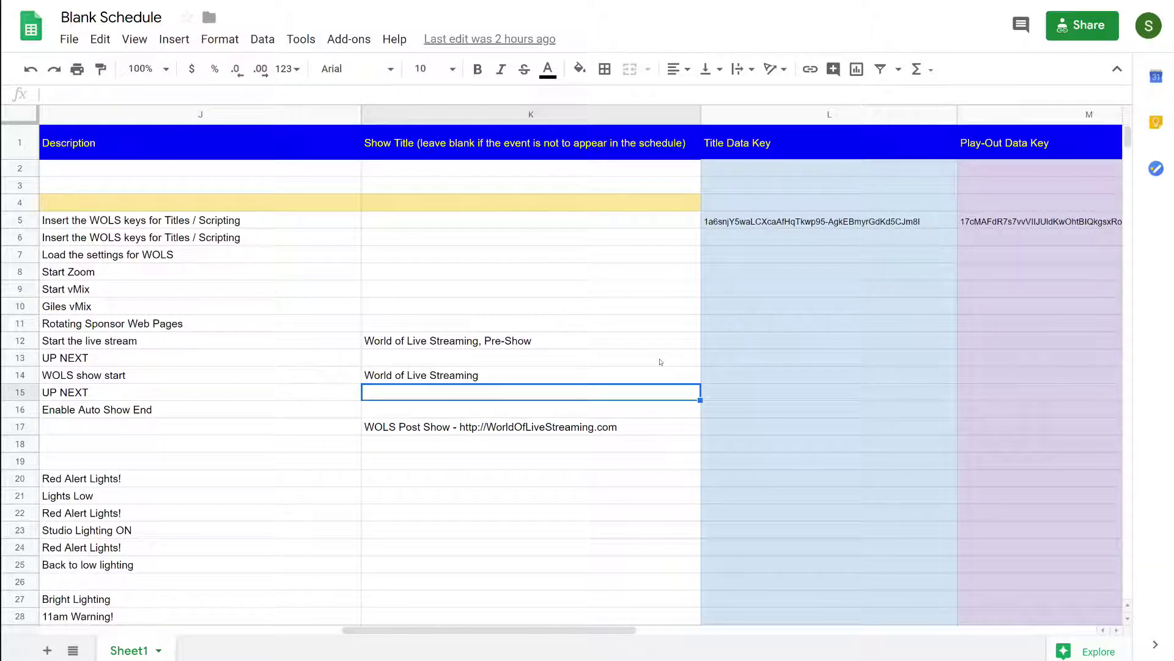
key(Up)
key(Up)
key(Up)
key(Up)
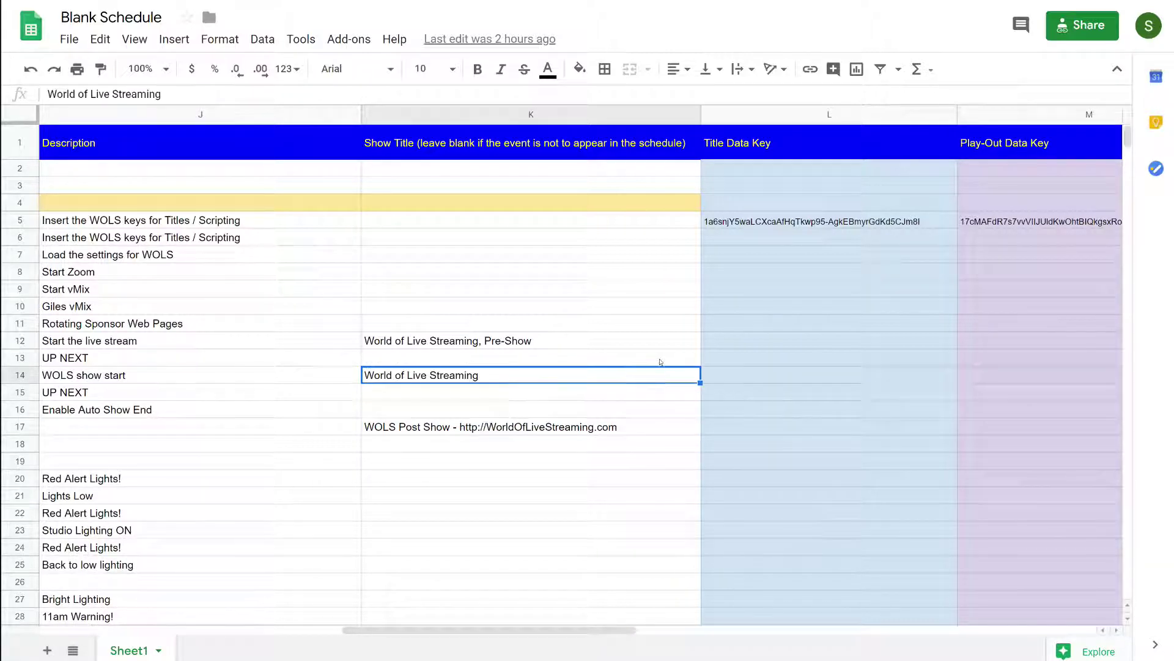
key(Down)
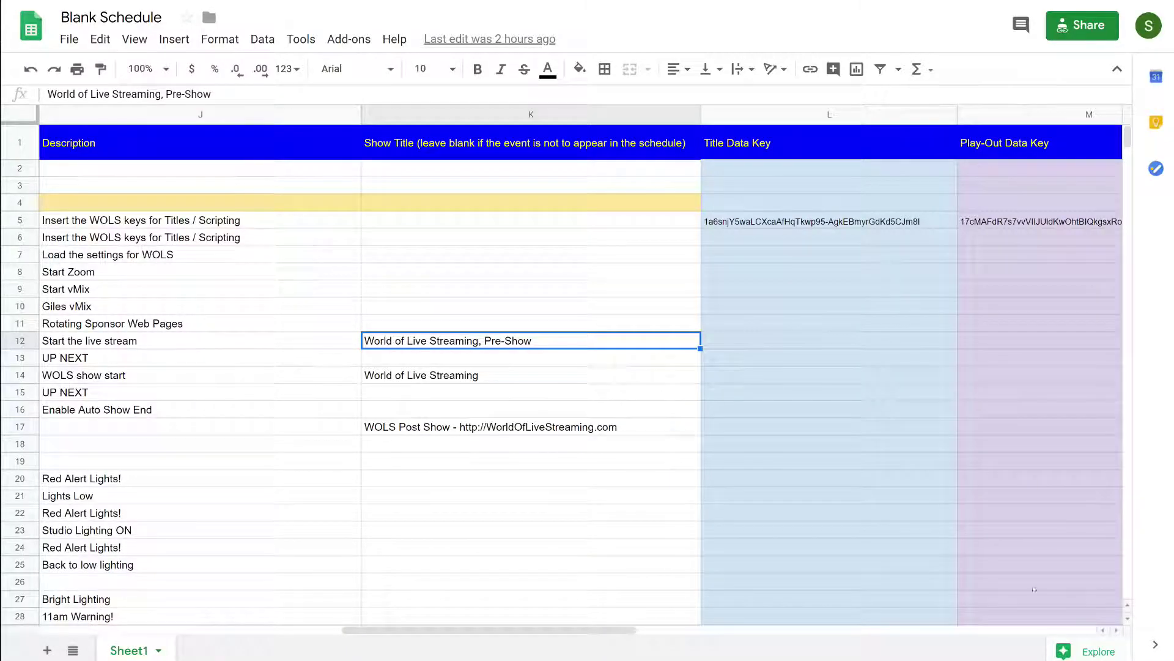
- Compare row 5's Title Data Key and Play-Out Data Key values, scrolling columns K–P into view
click(760, 227)
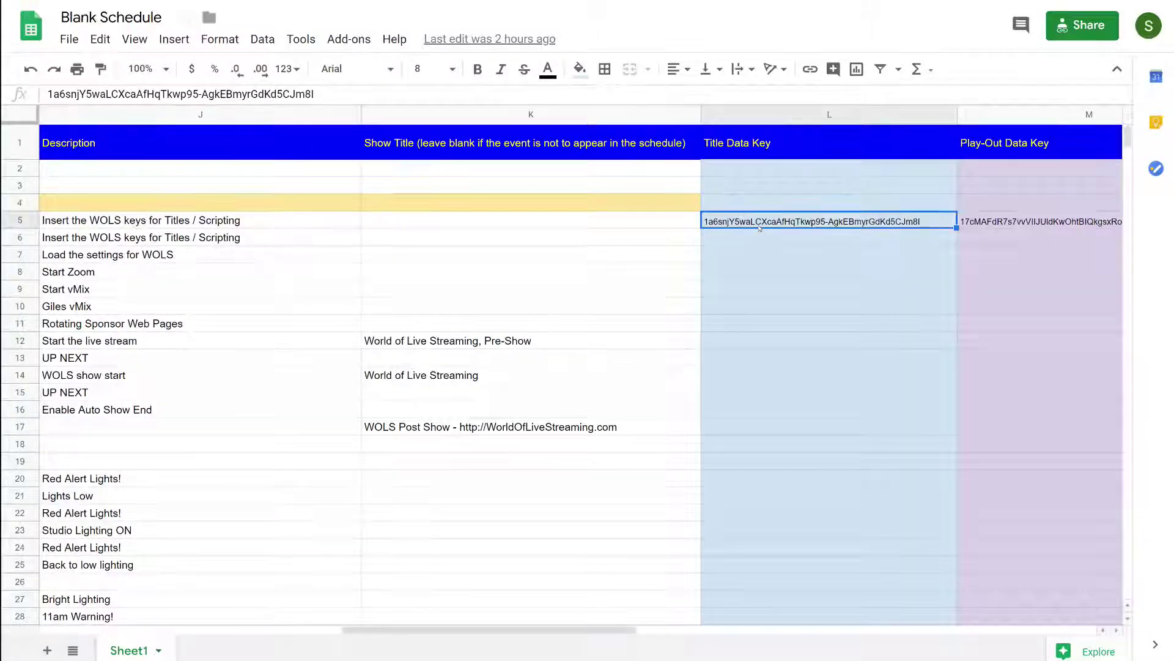
key(Right)
key(Left)
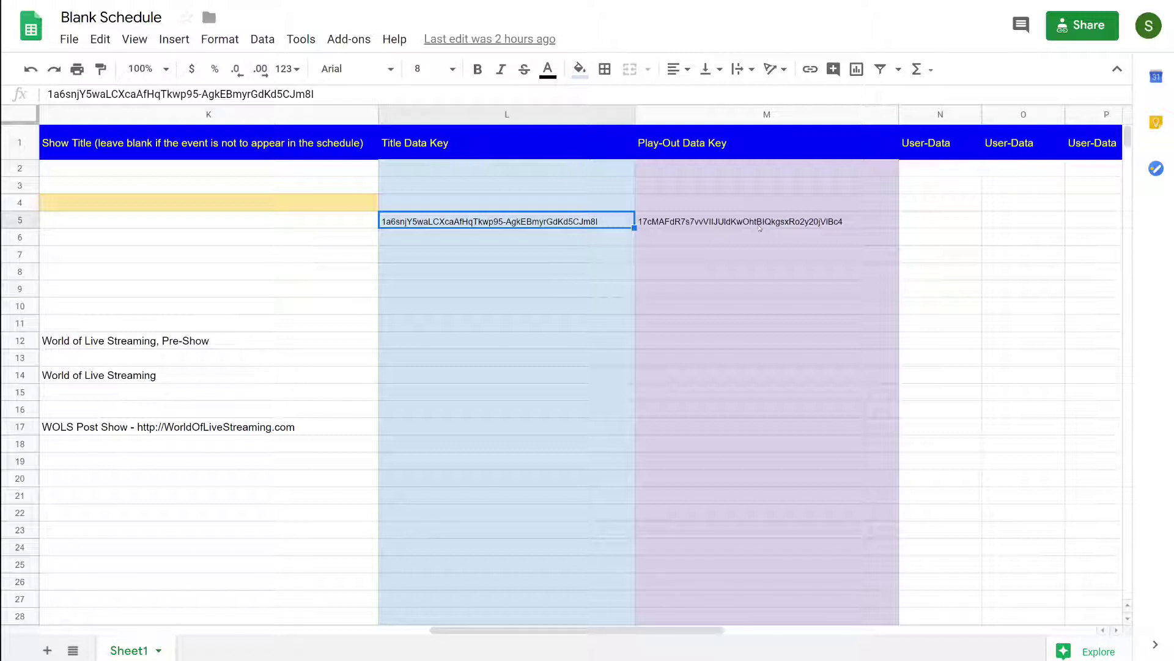
click(759, 228)
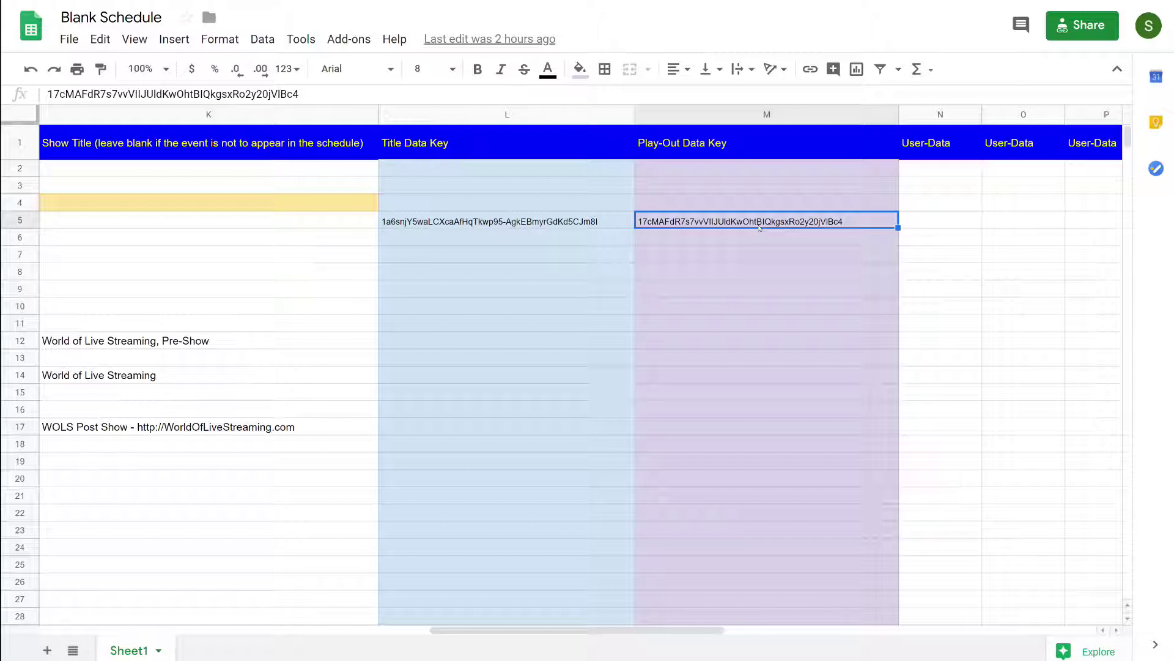
key(Left)
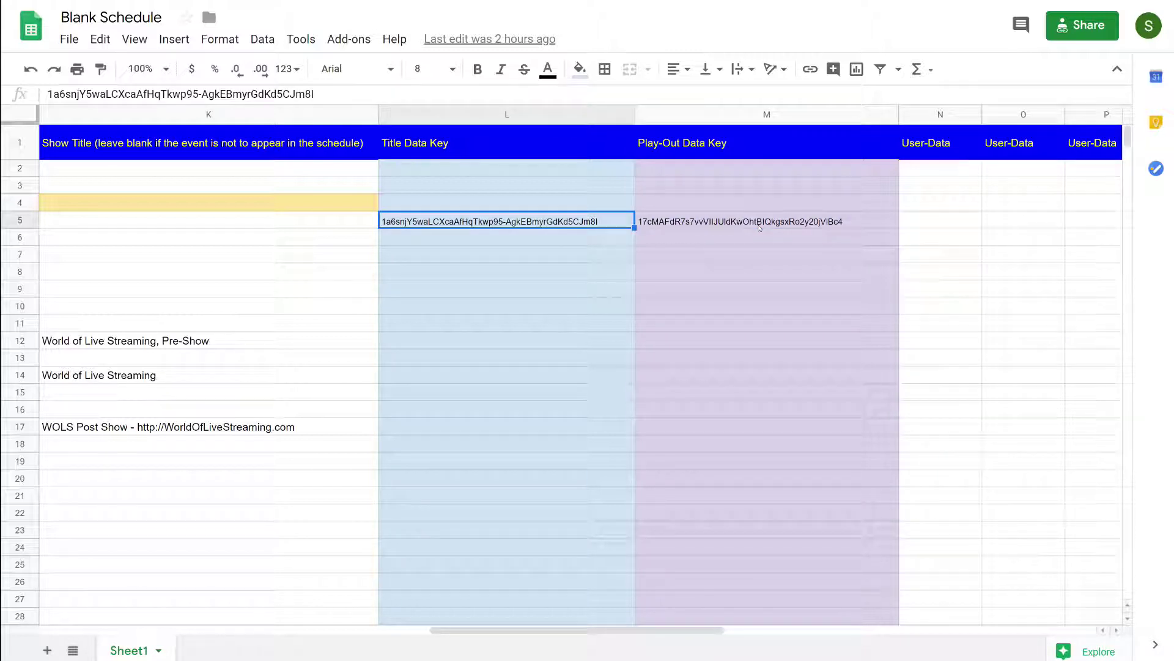